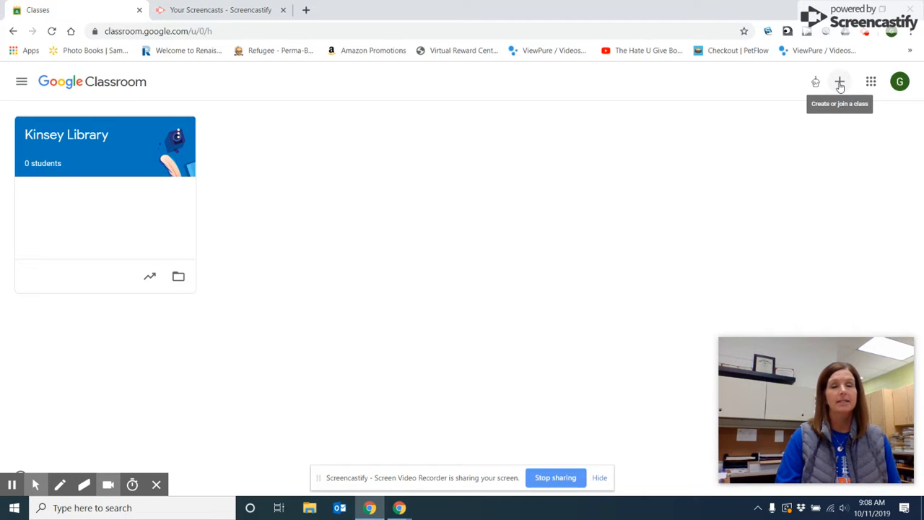
# Create a class named Technology with section 1 and the subject technology.
pyautogui.click(839, 83)
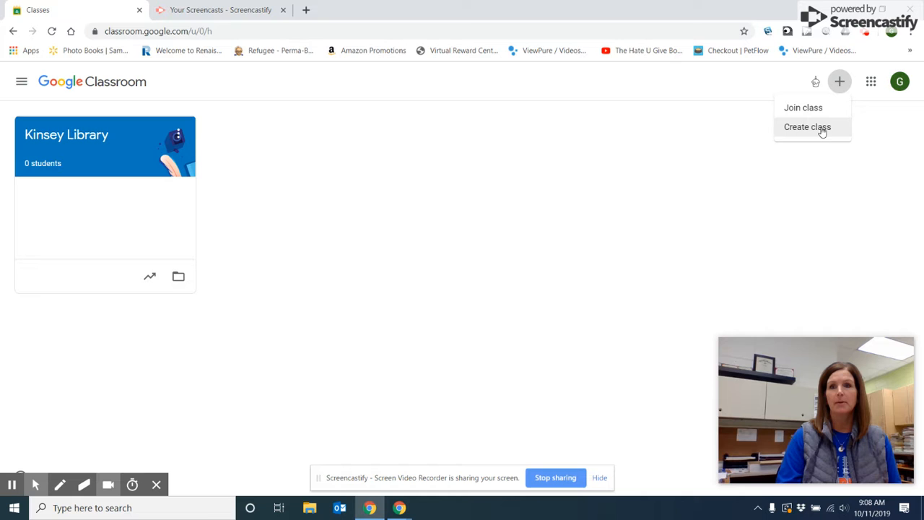
pyautogui.click(820, 130)
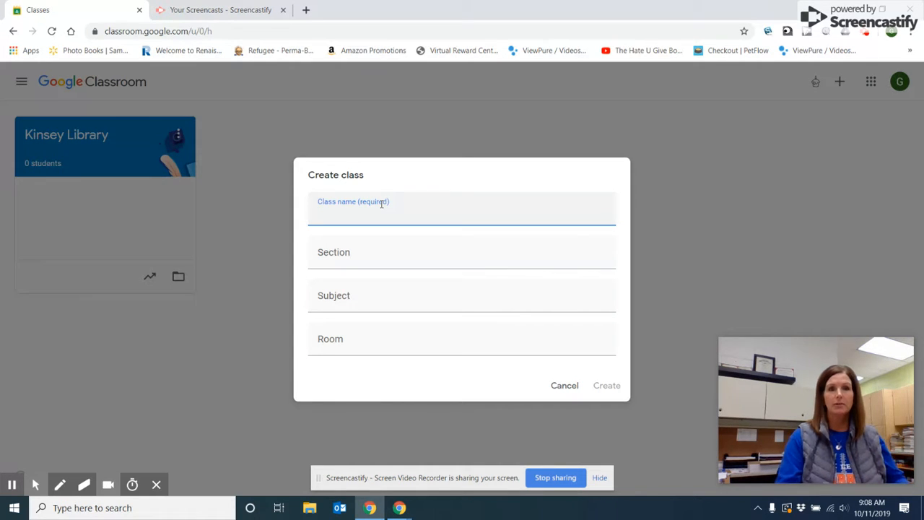
pyautogui.write('Te')
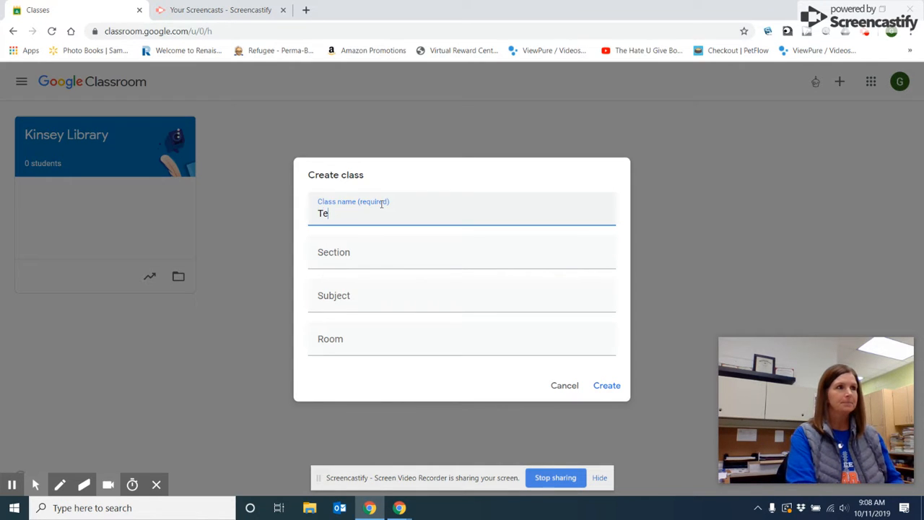
pyautogui.write('chnology')
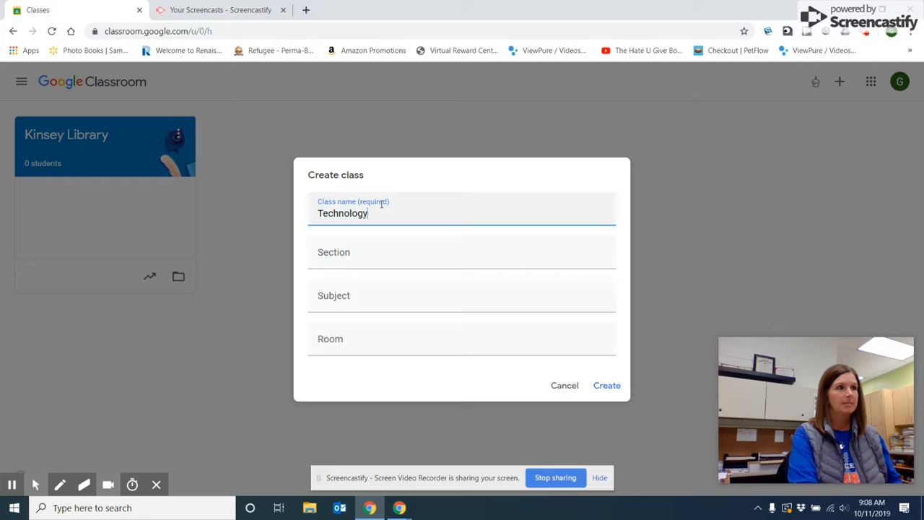
pyautogui.click(364, 262)
pyautogui.write('1')
pyautogui.click(365, 300)
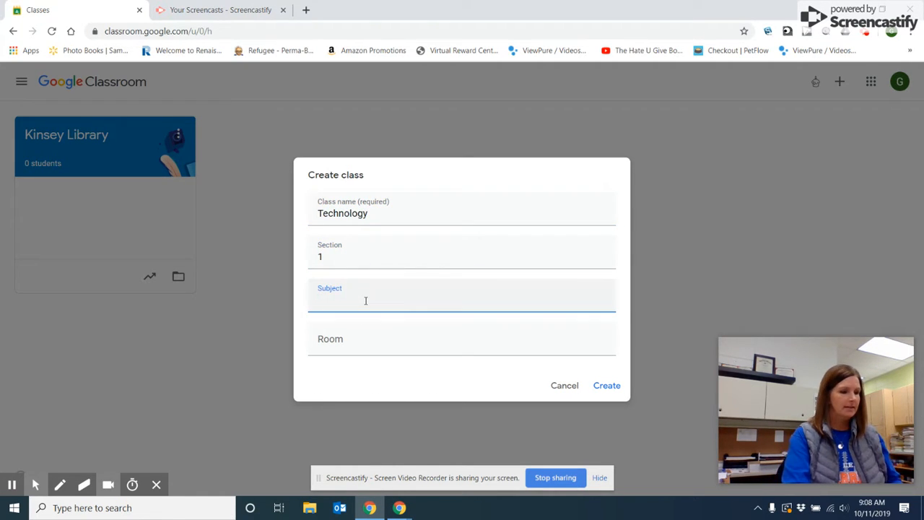
pyautogui.write('technology')
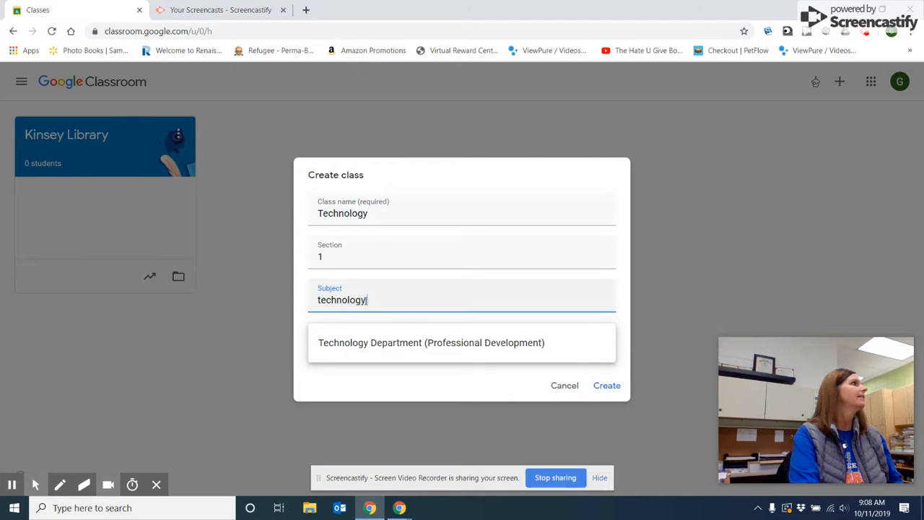
pyautogui.click(608, 386)
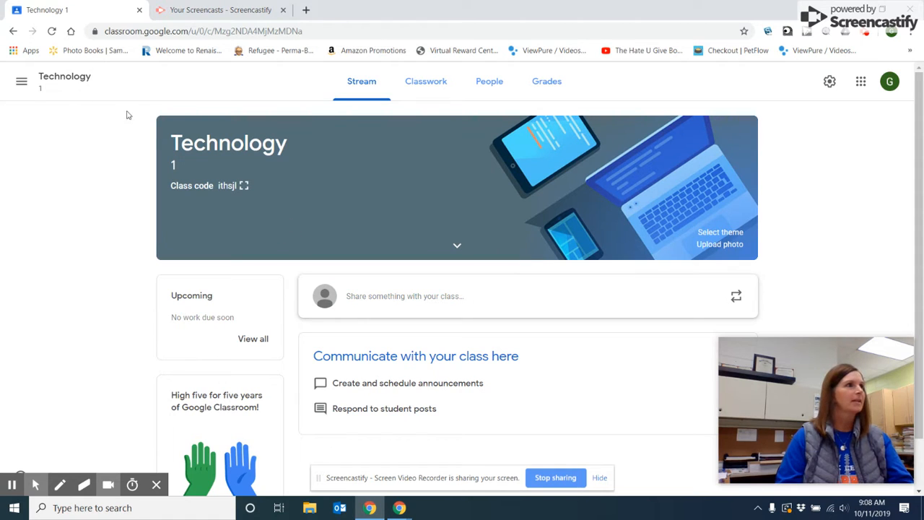
# View the overview of all classes and reopen the Technology class.
pyautogui.click(20, 82)
pyautogui.click(72, 96)
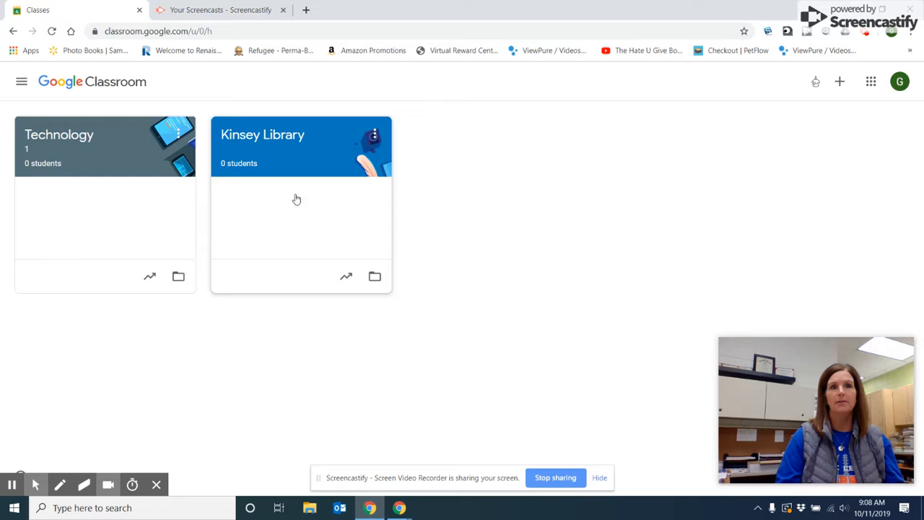
pyautogui.click(120, 163)
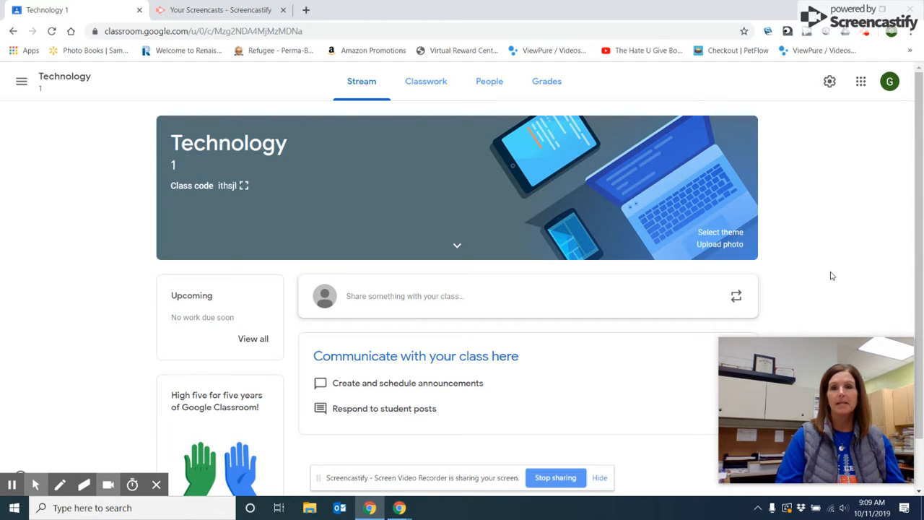
# Look at the ready-made General header themes for the class without applying one.
pyautogui.click(722, 233)
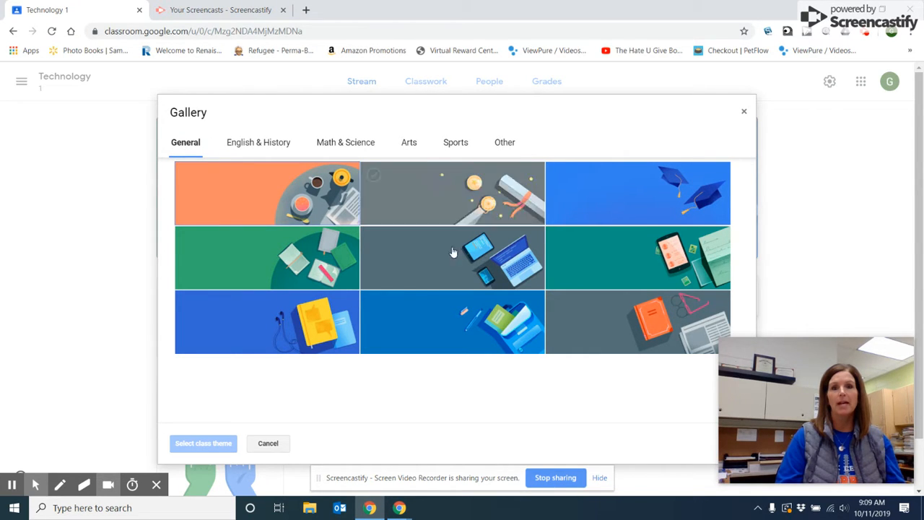
pyautogui.click(268, 444)
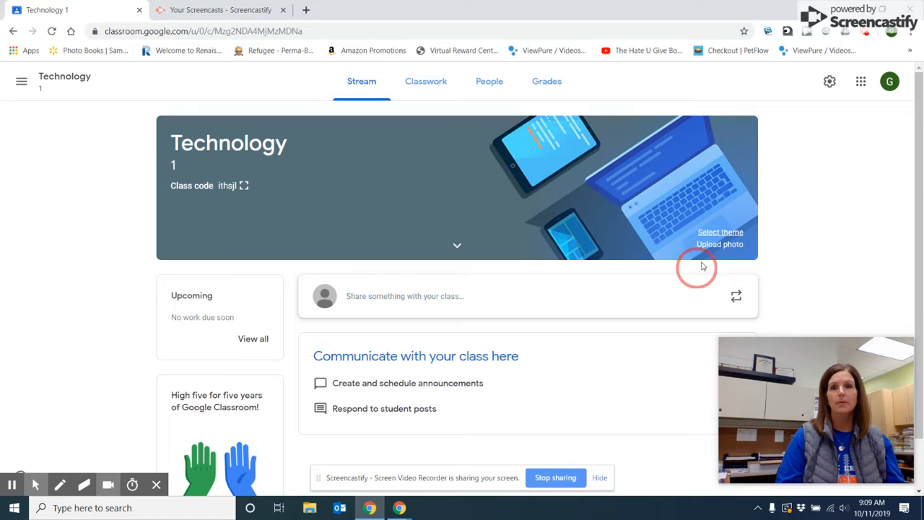
# Upload the keyboarding picture from the Desktop as the class theme, with the crop region moved slightly up.
pyautogui.click(719, 245)
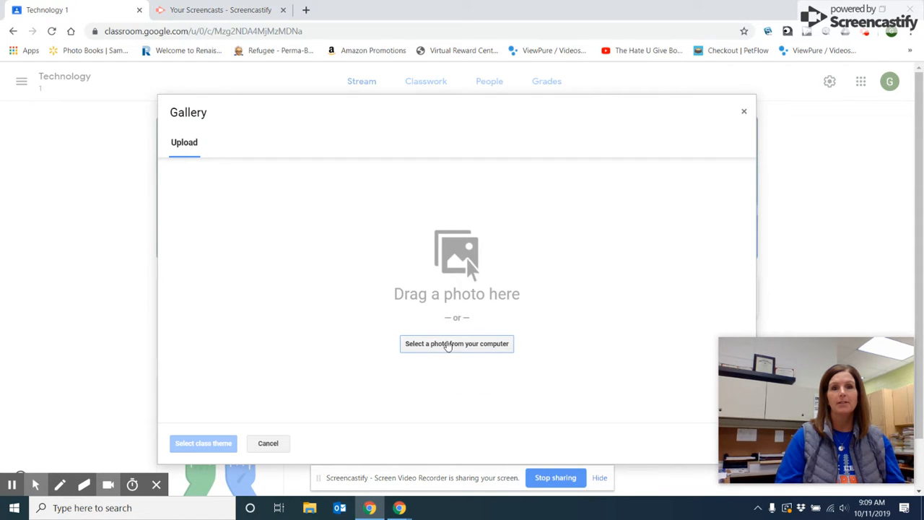
pyautogui.click(480, 350)
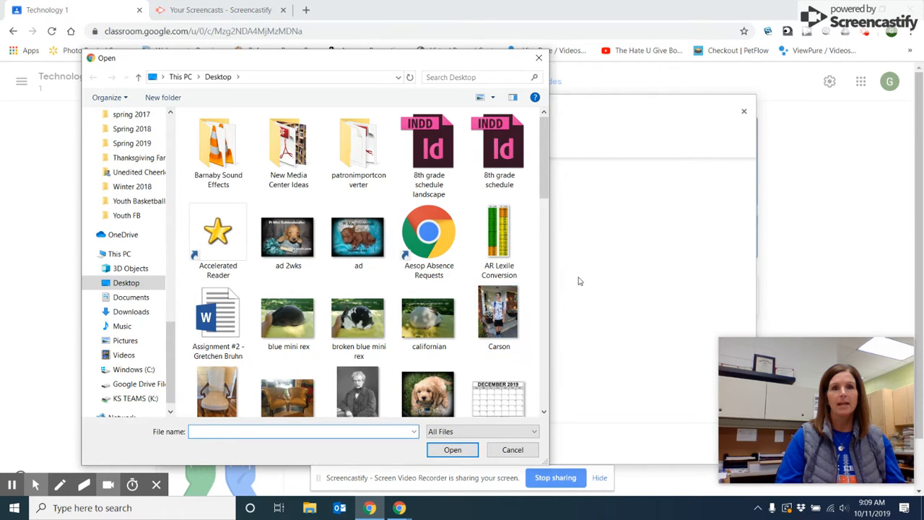
pyautogui.moveTo(546, 176); pyautogui.dragTo(542, 293)
pyautogui.click(288, 220)
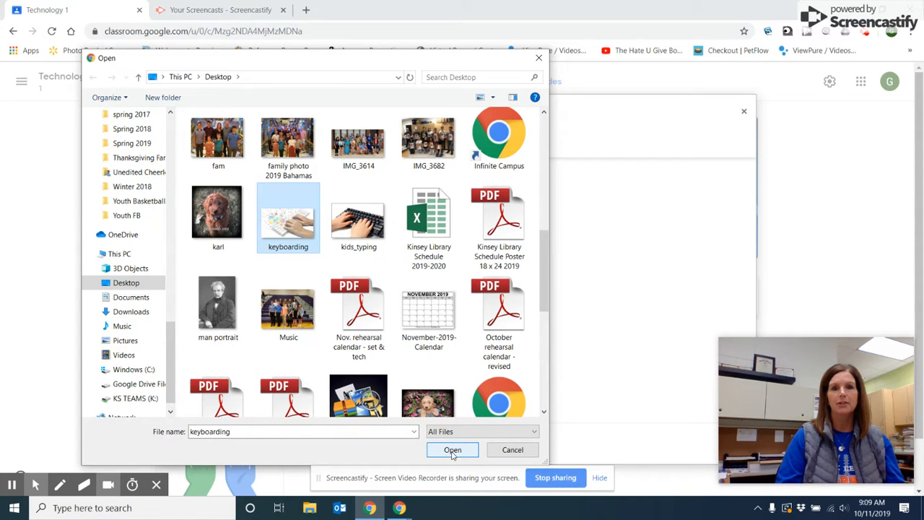
pyautogui.click(452, 449)
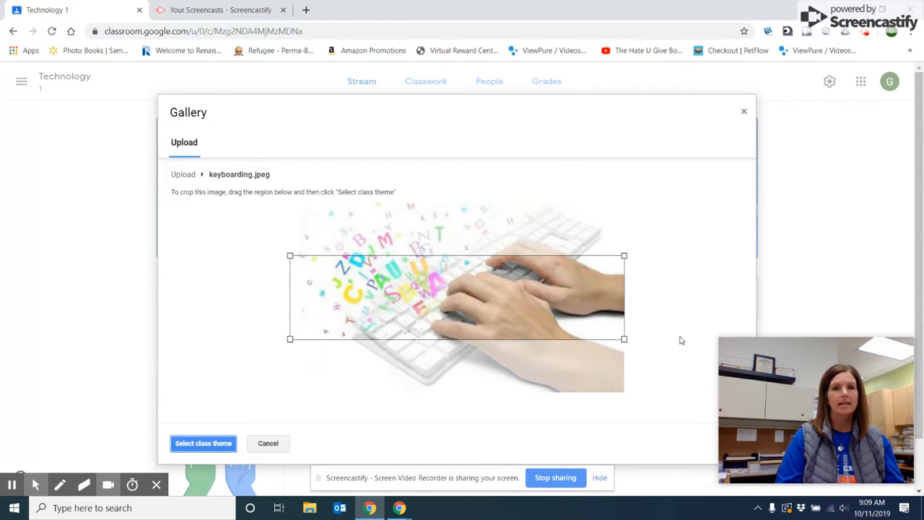
pyautogui.moveTo(558, 326); pyautogui.dragTo(558, 306)
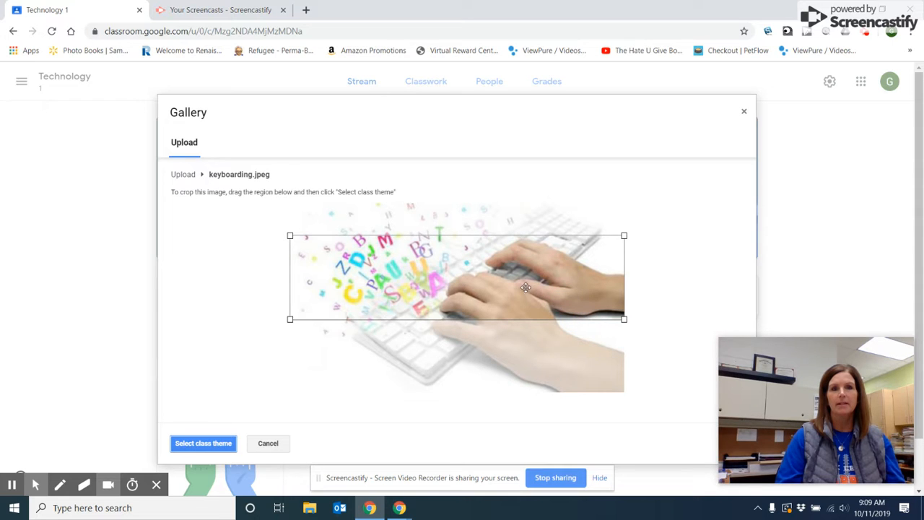
pyautogui.click(214, 445)
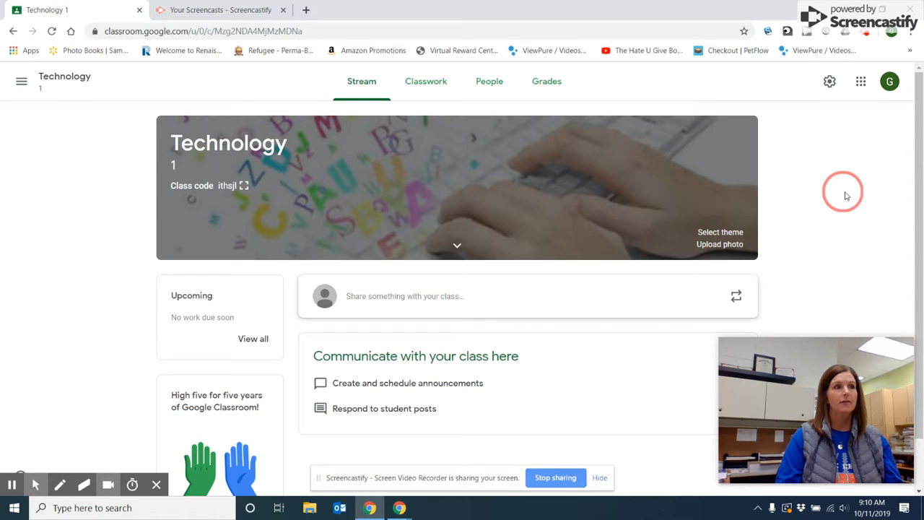
# Examine the class details and the options for Stream posting and Classwork on the stream in the class settings.
pyautogui.click(830, 84)
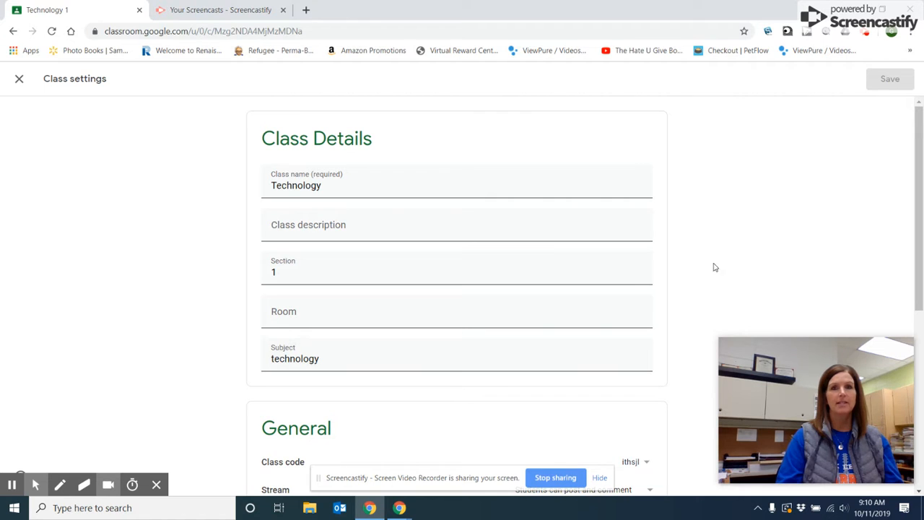
pyautogui.scroll(-4, 718, 258)
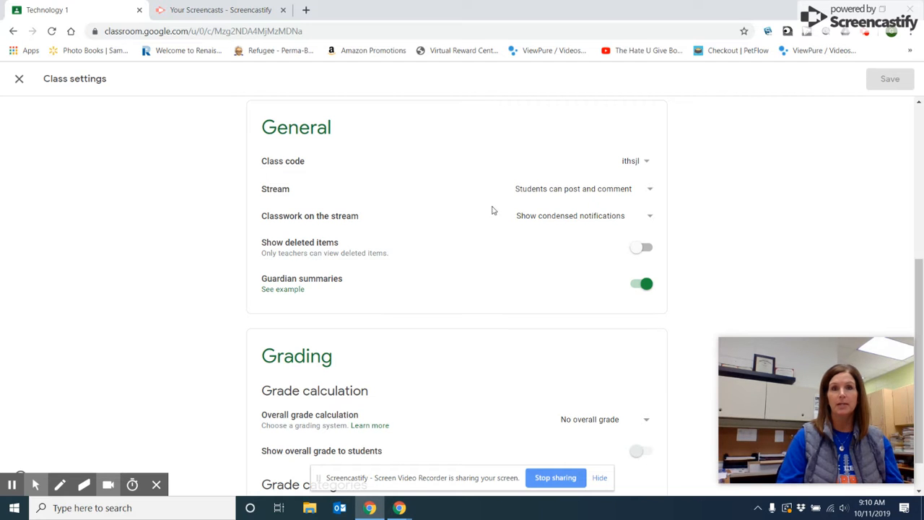
pyautogui.click(650, 193)
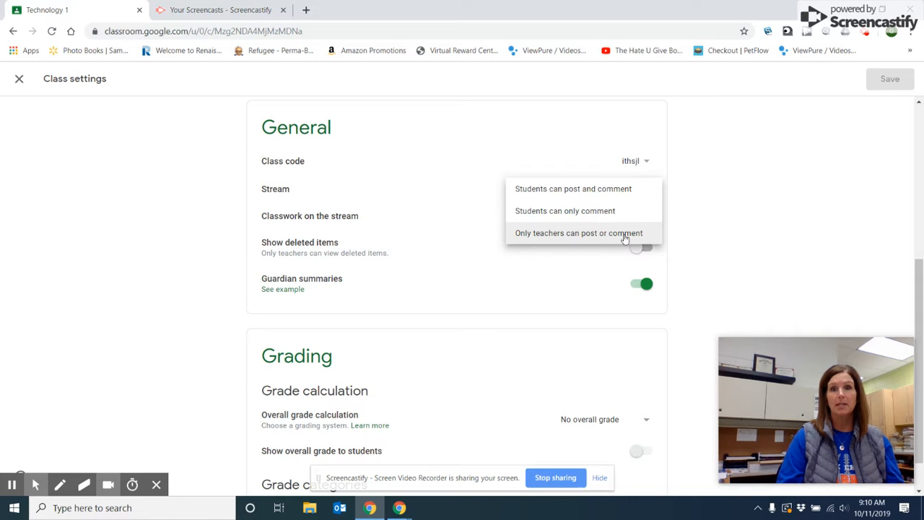
pyautogui.click(733, 224)
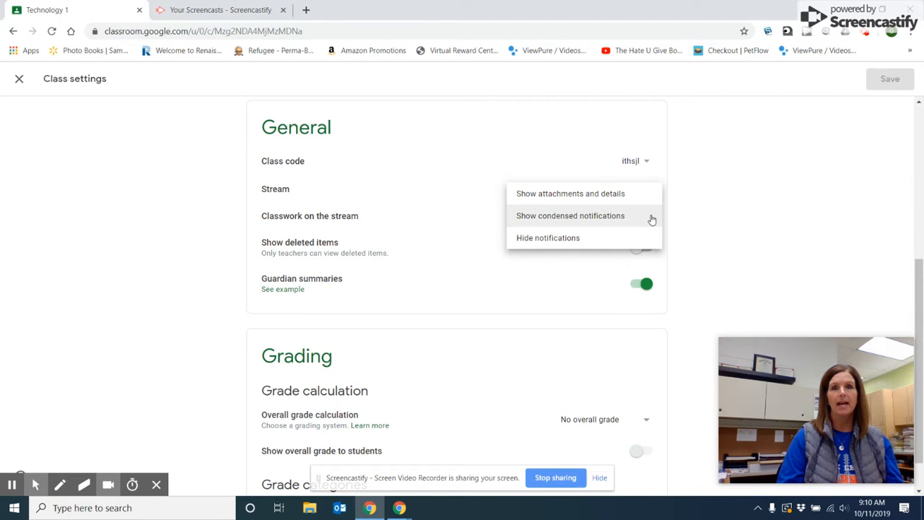
pyautogui.click(636, 221)
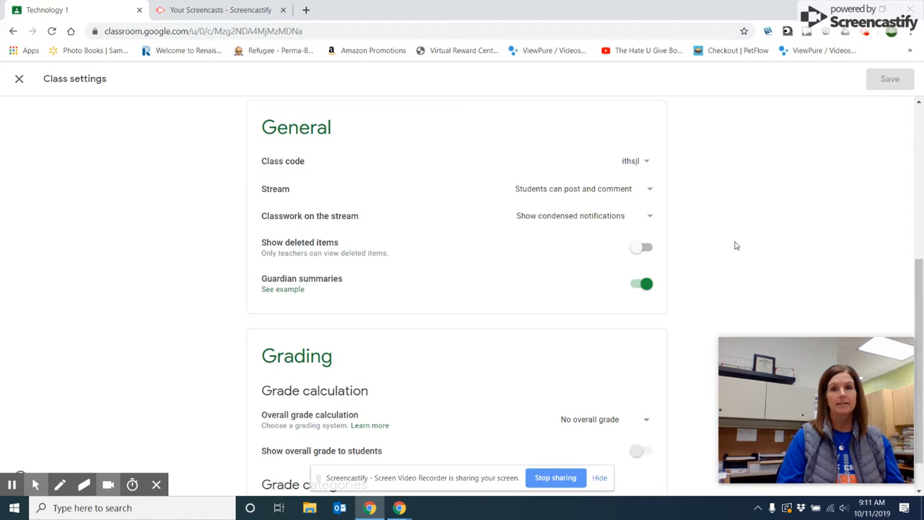
# Examine the overall grade calculation options in the Grading settings, and leave the class settings without changes.
pyautogui.scroll(-1, 735, 246)
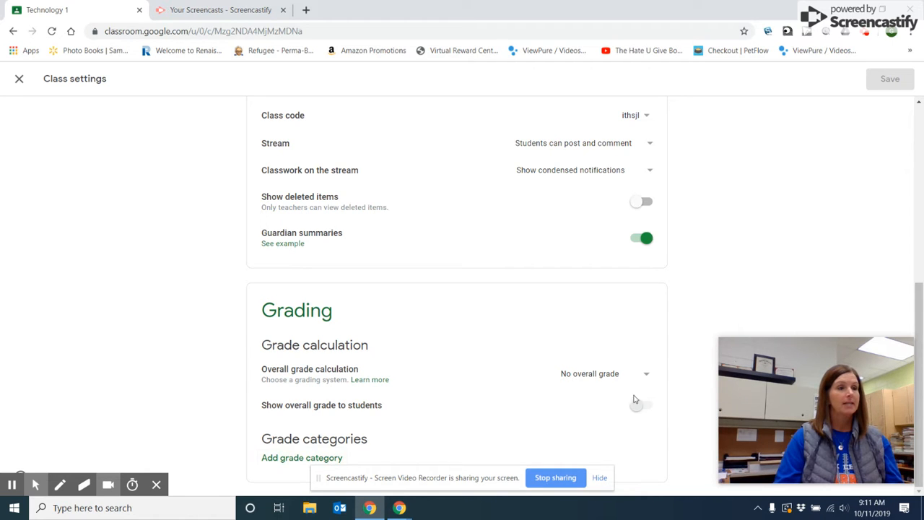
pyautogui.click(649, 377)
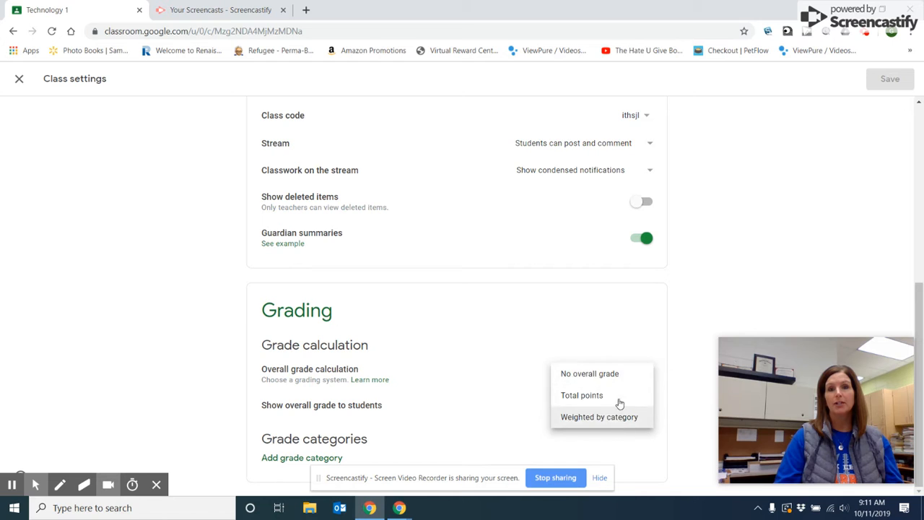
pyautogui.click(629, 375)
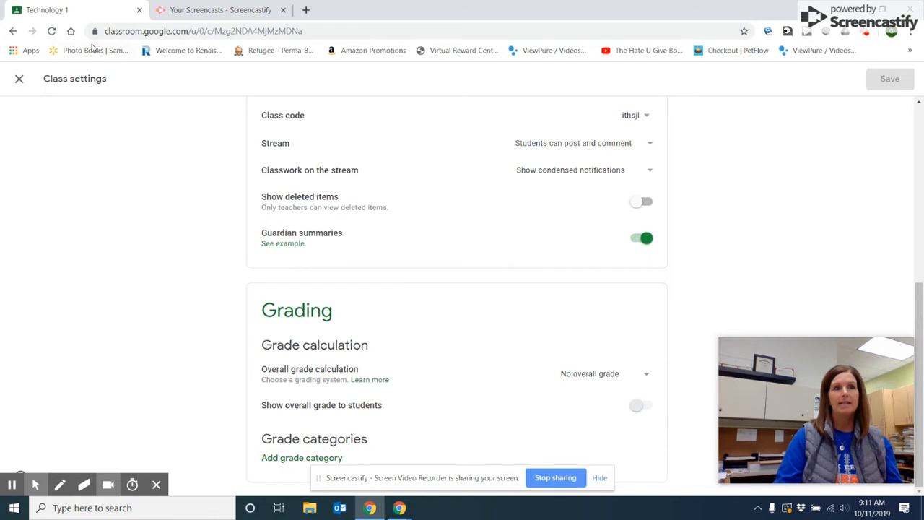
pyautogui.click(19, 78)
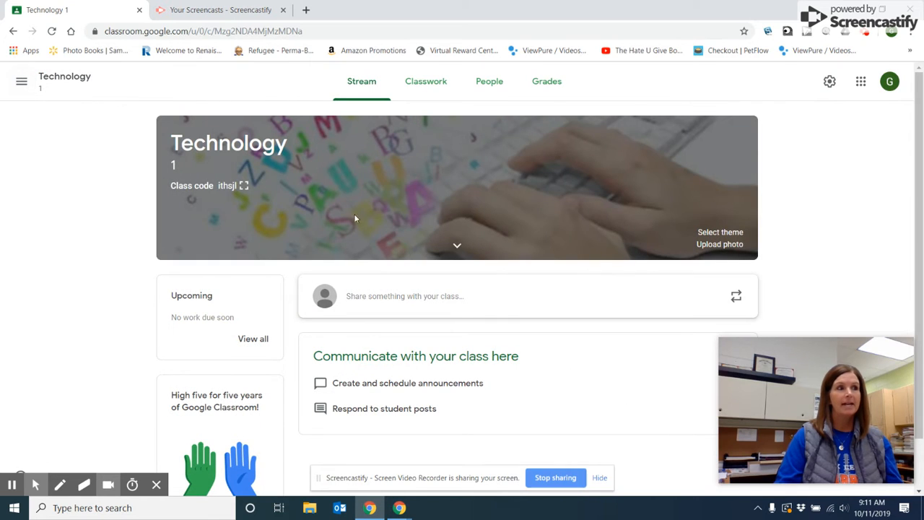
# Look over the Technology class's stream page and return to the overview of all classes.
pyautogui.scroll(-1, 534, 289)
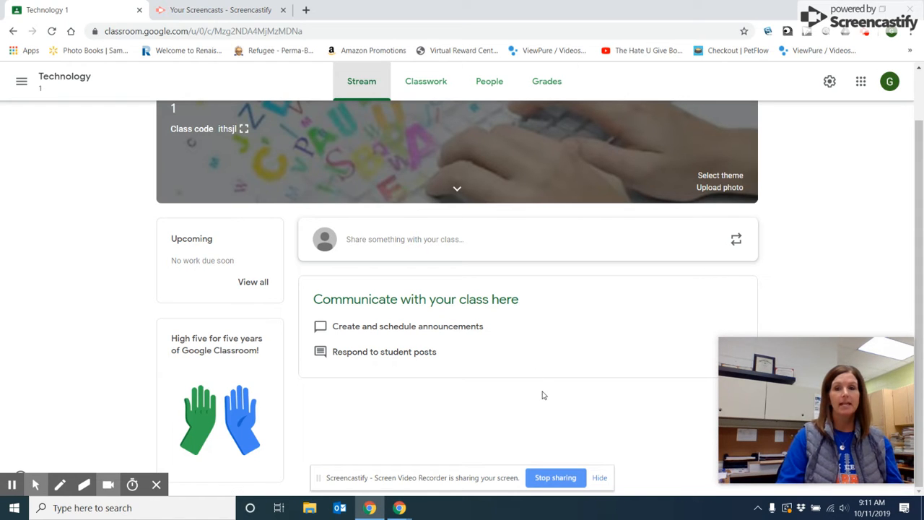
pyautogui.scroll(2, 544, 395)
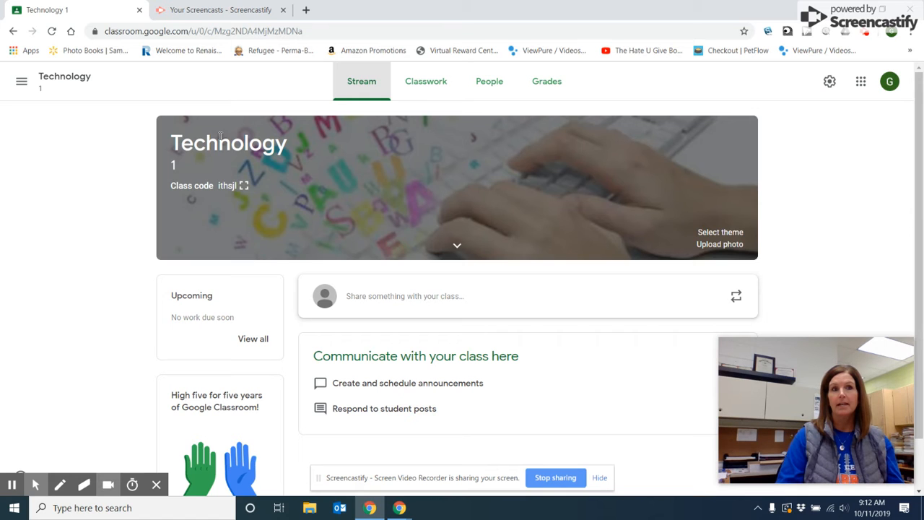
pyautogui.click(21, 81)
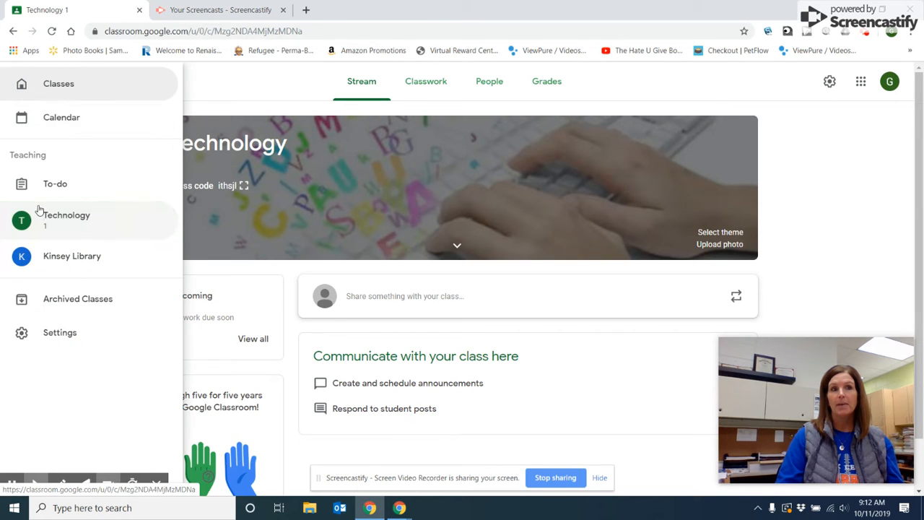
pyautogui.click(47, 84)
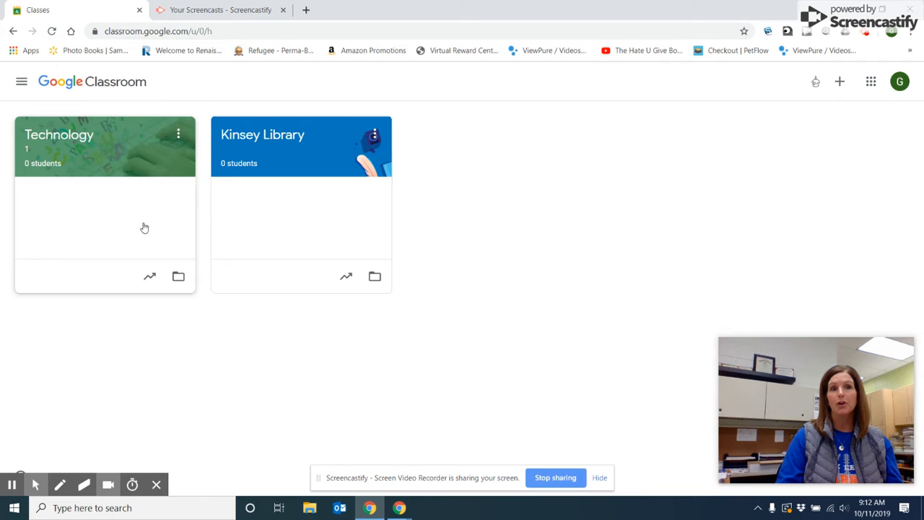